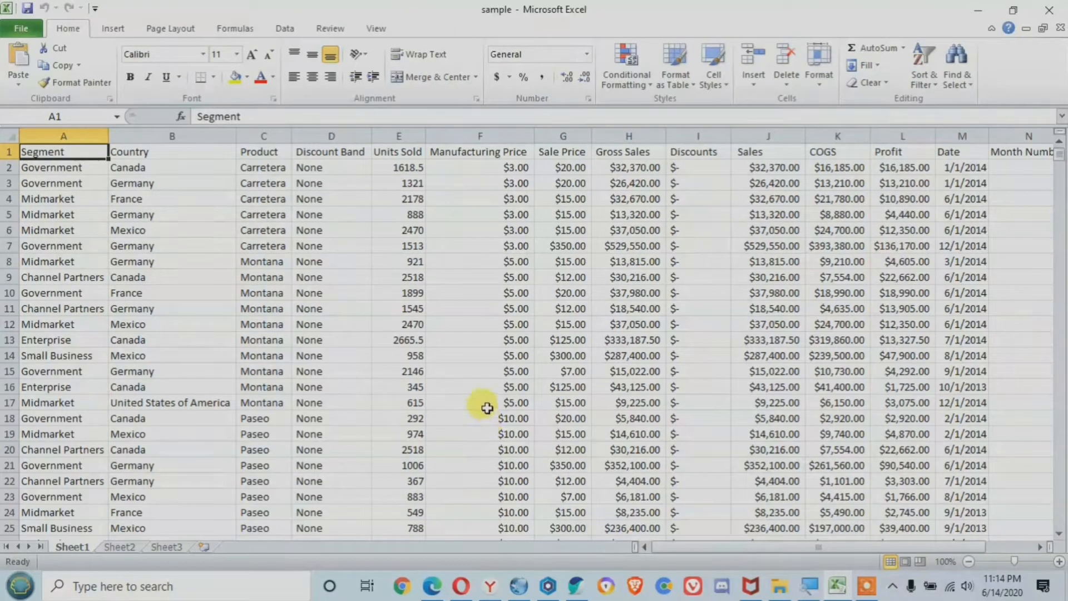
- Start saving a copy of the workbook in the CSV (Comma delimited) format
{"action": "left_click", "coordinate": [413, 403]}
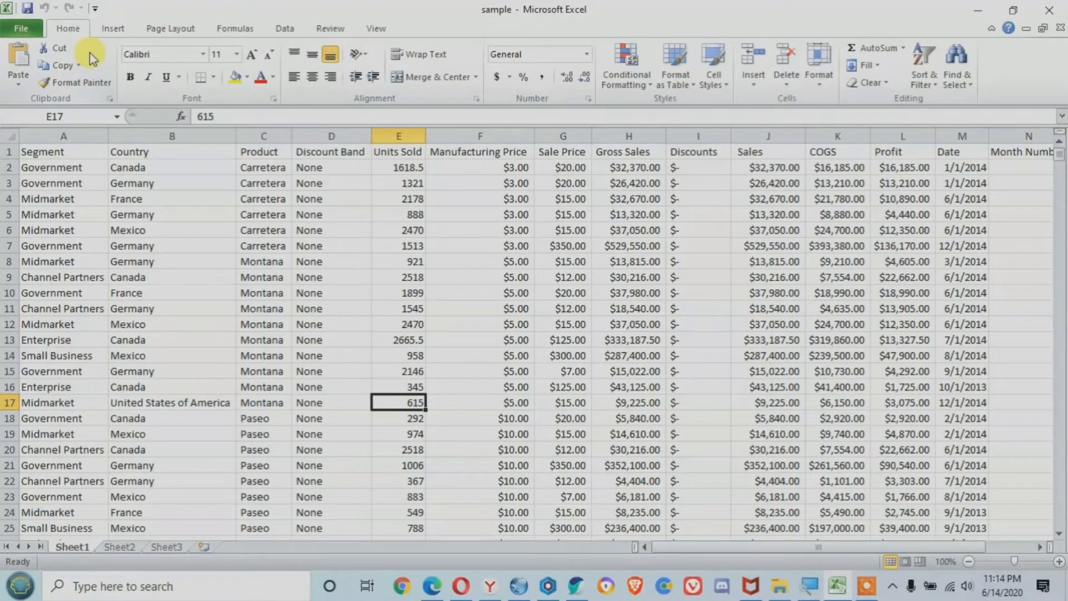
{"action": "left_click", "coordinate": [22, 26]}
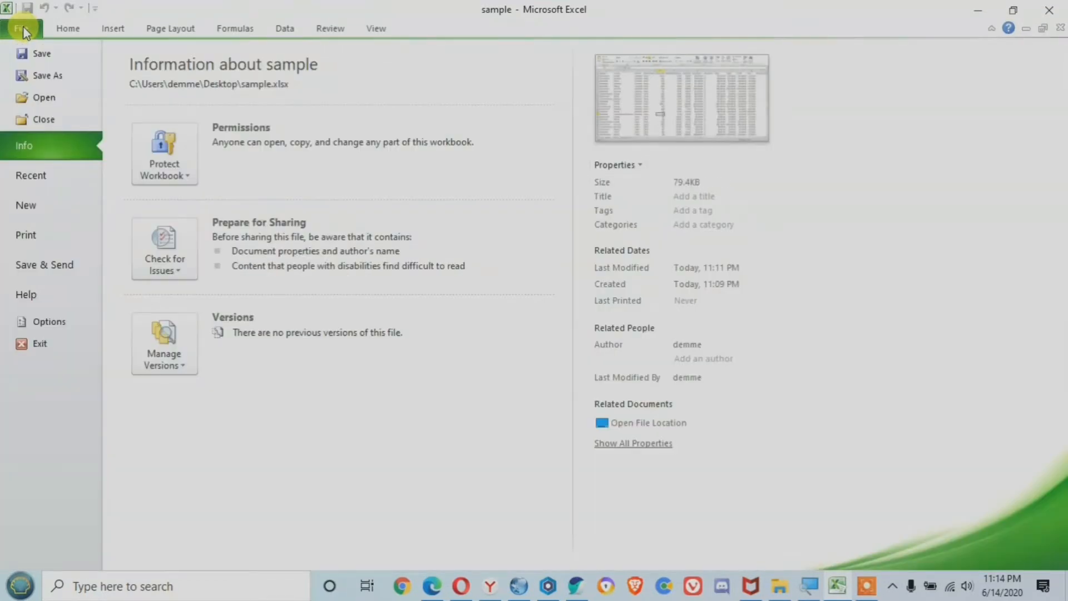
{"action": "left_click", "coordinate": [58, 81]}
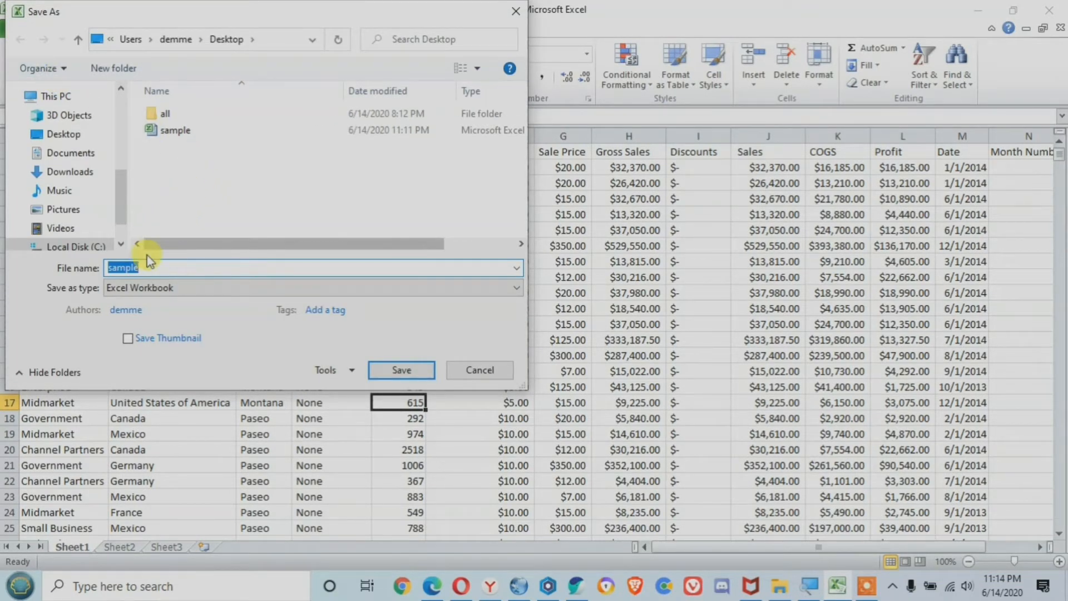
{"action": "left_click", "coordinate": [518, 288]}
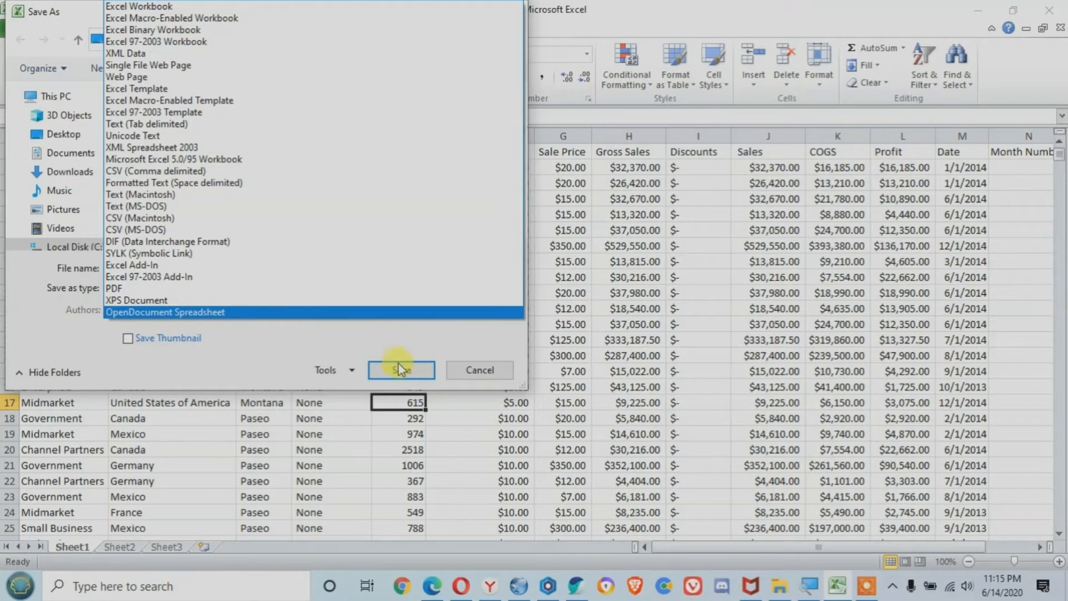
{"action": "left_click", "coordinate": [217, 171]}
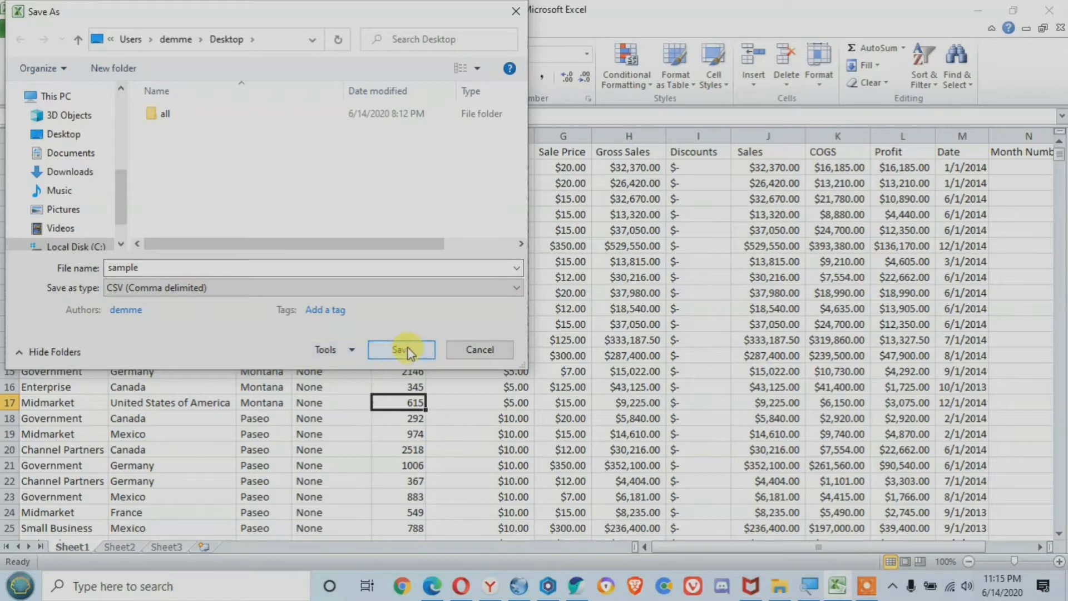
- Save the CSV copy to the Desktop as sample1, accepting only the active sheet and keeping the CSV format
{"action": "left_click", "coordinate": [88, 137]}
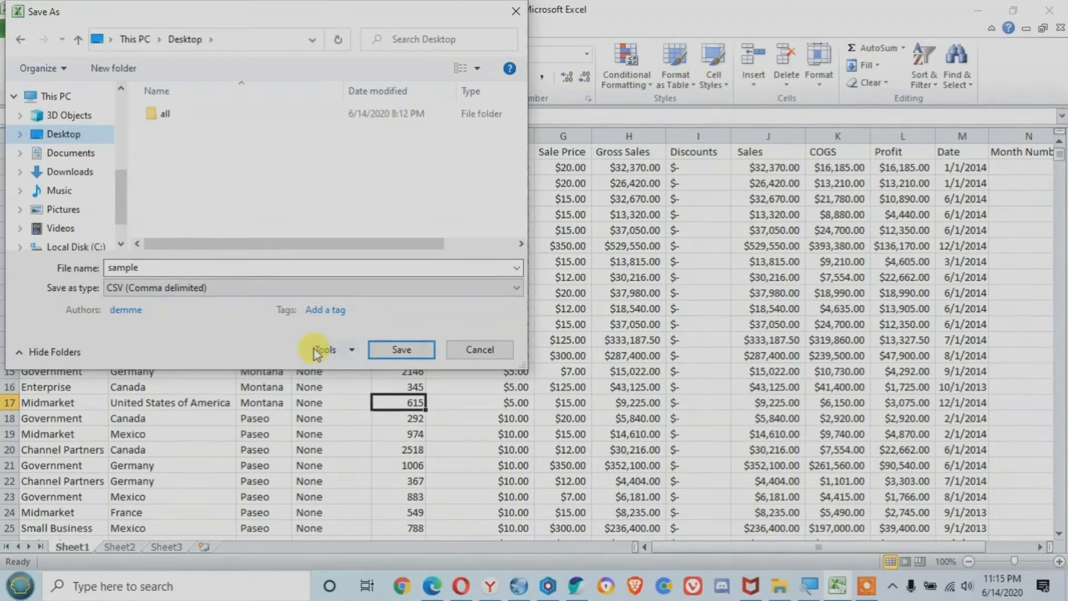
{"action": "double_click", "coordinate": [145, 269]}
{"action": "left_click", "coordinate": [145, 269]}
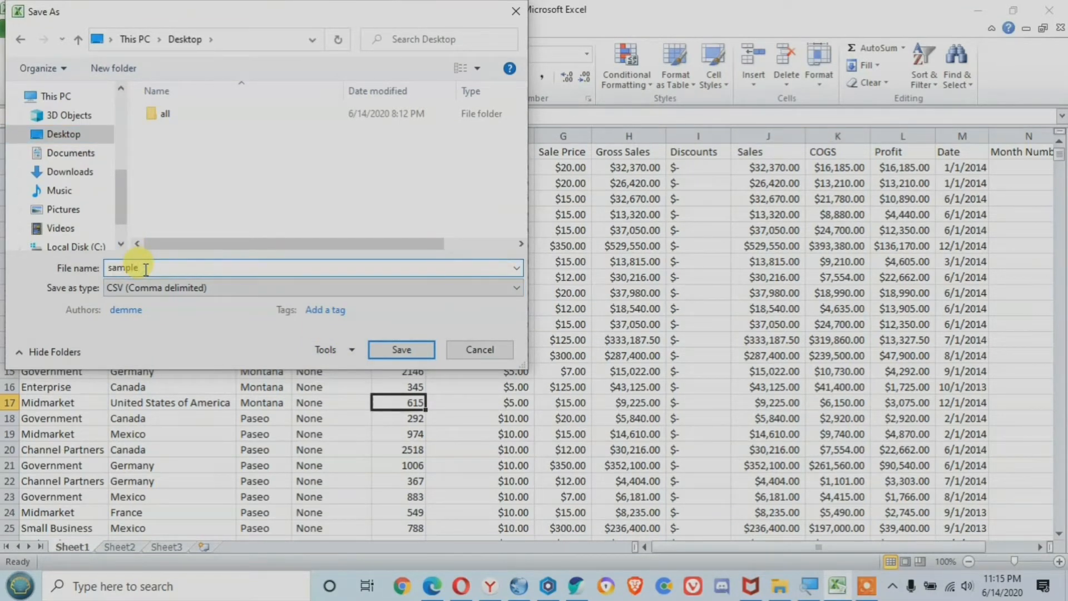
{"action": "type", "text": "1"}
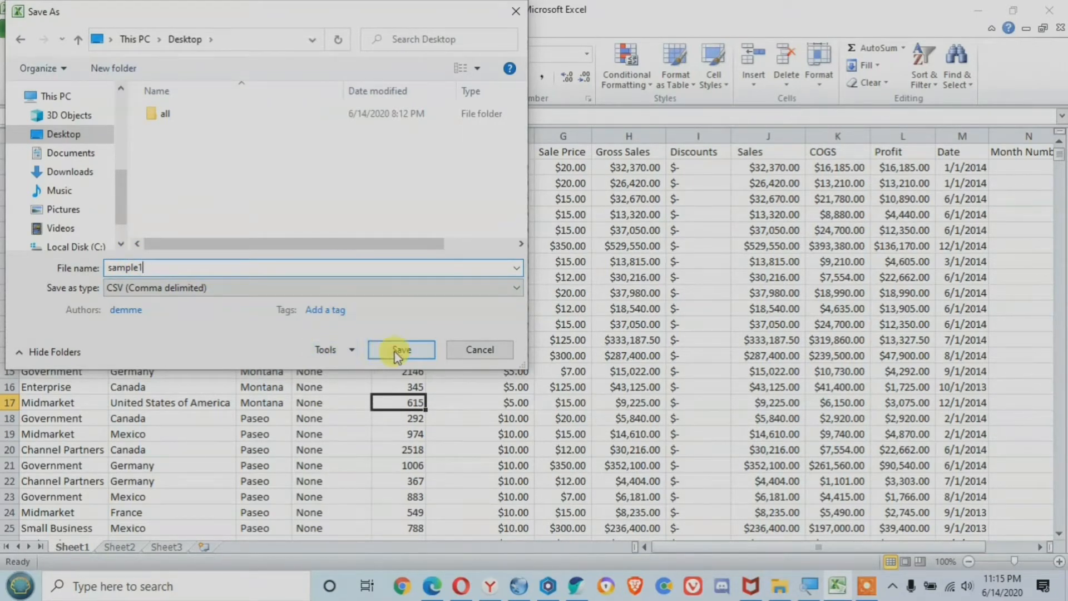
{"action": "left_click", "coordinate": [159, 267]}
{"action": "left_click", "coordinate": [397, 351]}
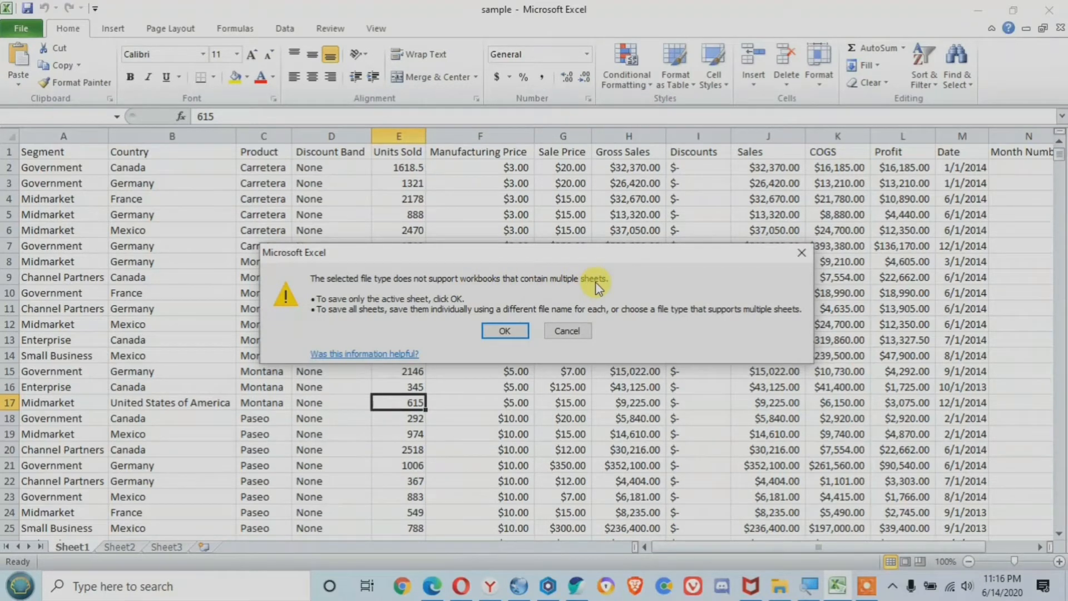
{"action": "left_click", "coordinate": [504, 333]}
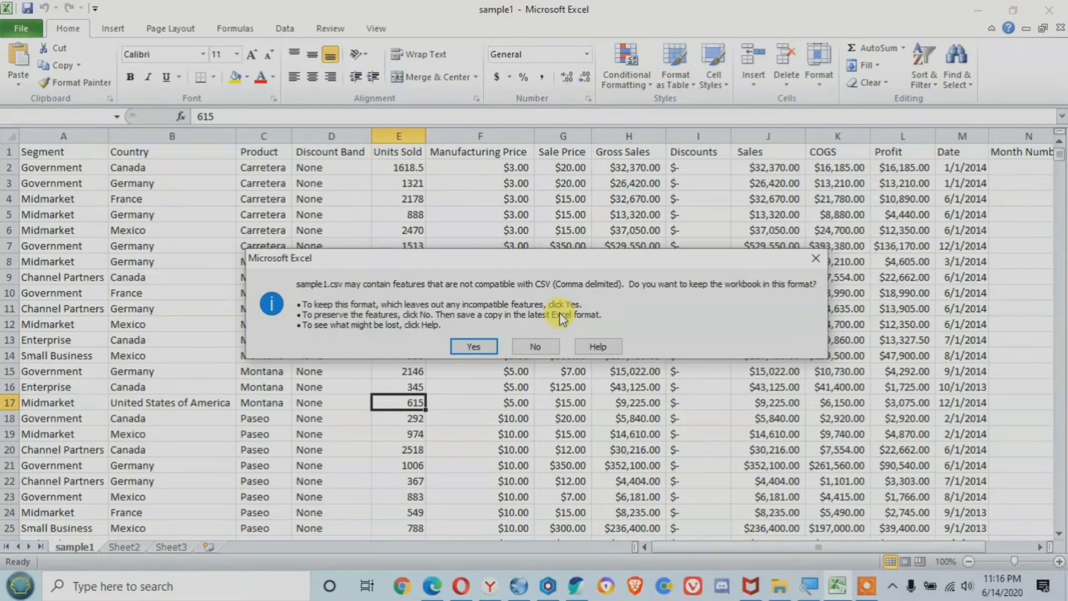
{"action": "left_click", "coordinate": [473, 347]}
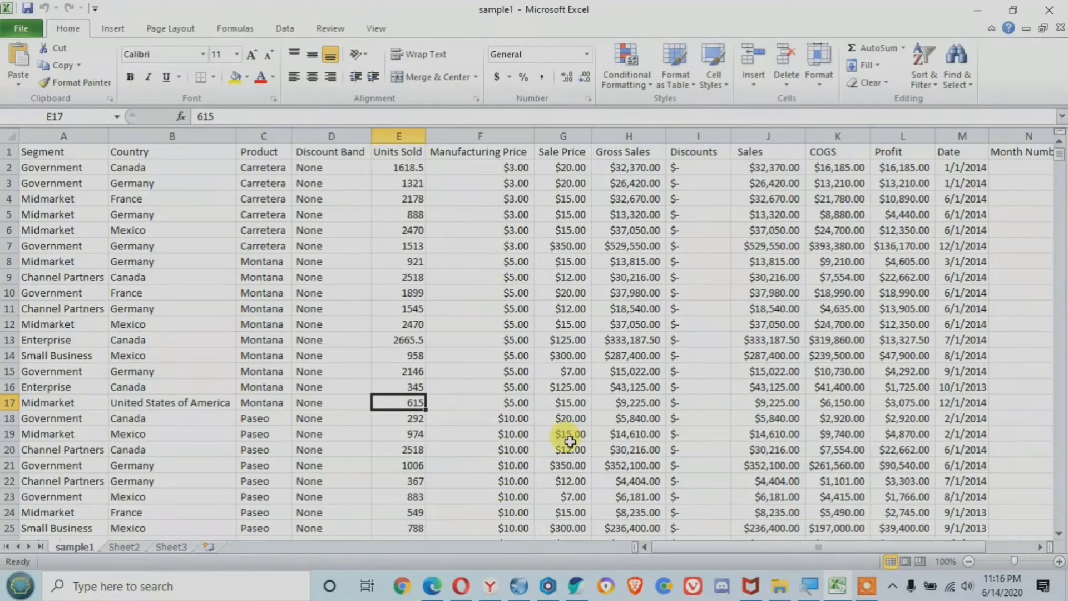
- Close the workbook without saving changes and delete the original sample workbook from the desktop
{"action": "left_click", "coordinate": [1052, 12]}
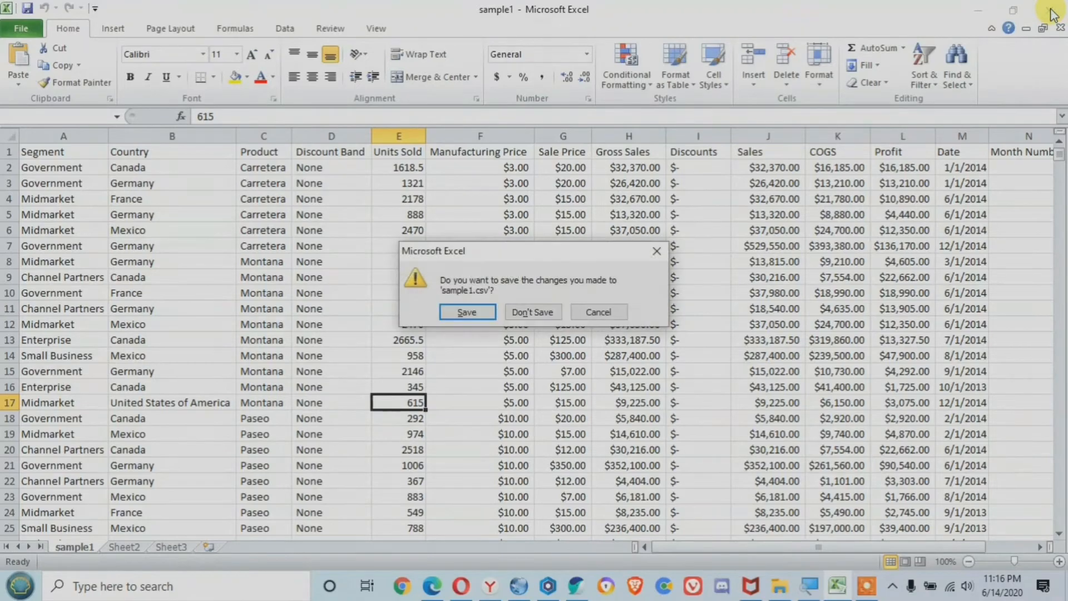
{"action": "left_click", "coordinate": [526, 313]}
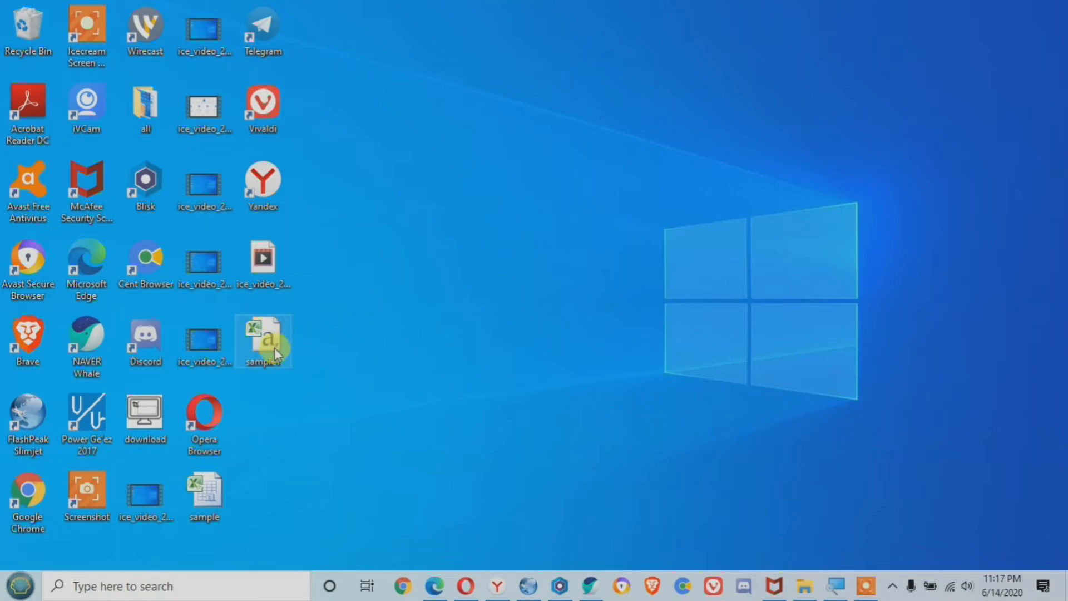
{"action": "right_click", "coordinate": [214, 487]}
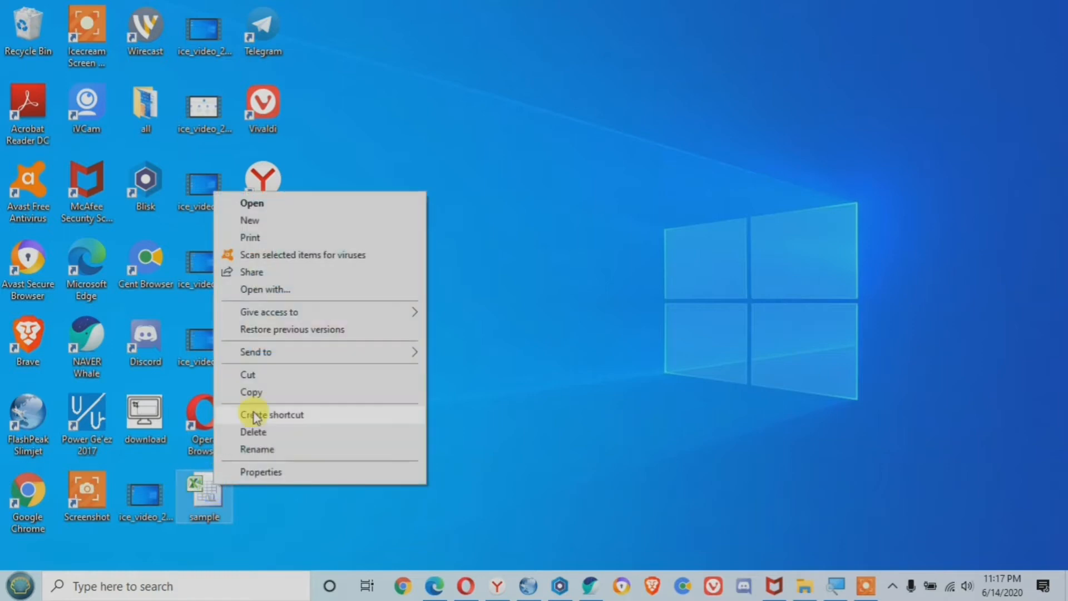
{"action": "left_click", "coordinate": [265, 434]}
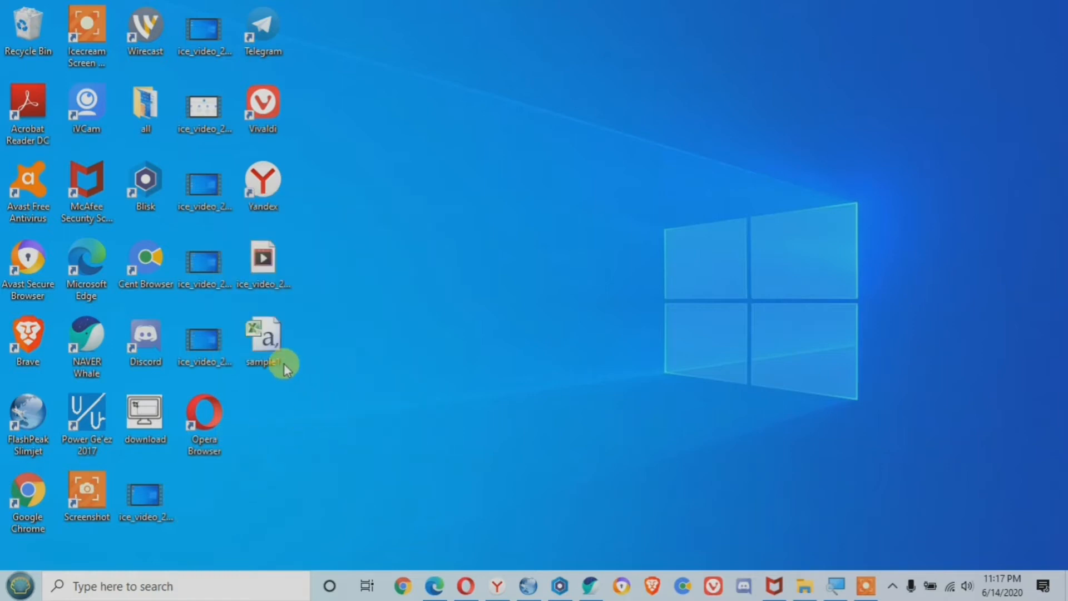
- Open the sample1 CSV file from the desktop in Notepad and maximize its window
{"action": "right_click", "coordinate": [271, 350]}
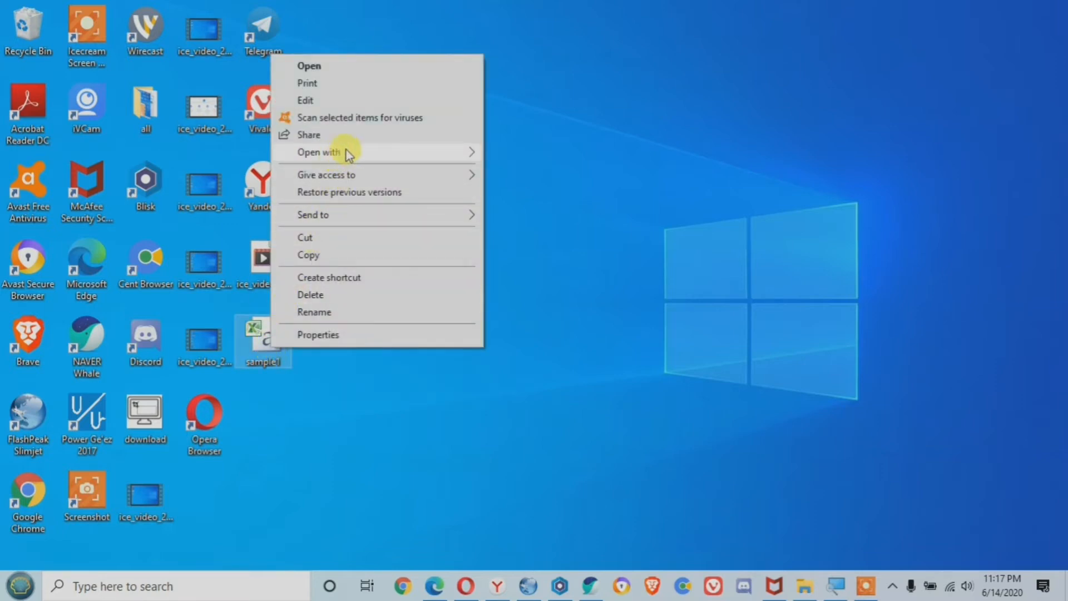
{"action": "mouse_move", "coordinate": [427, 156]}
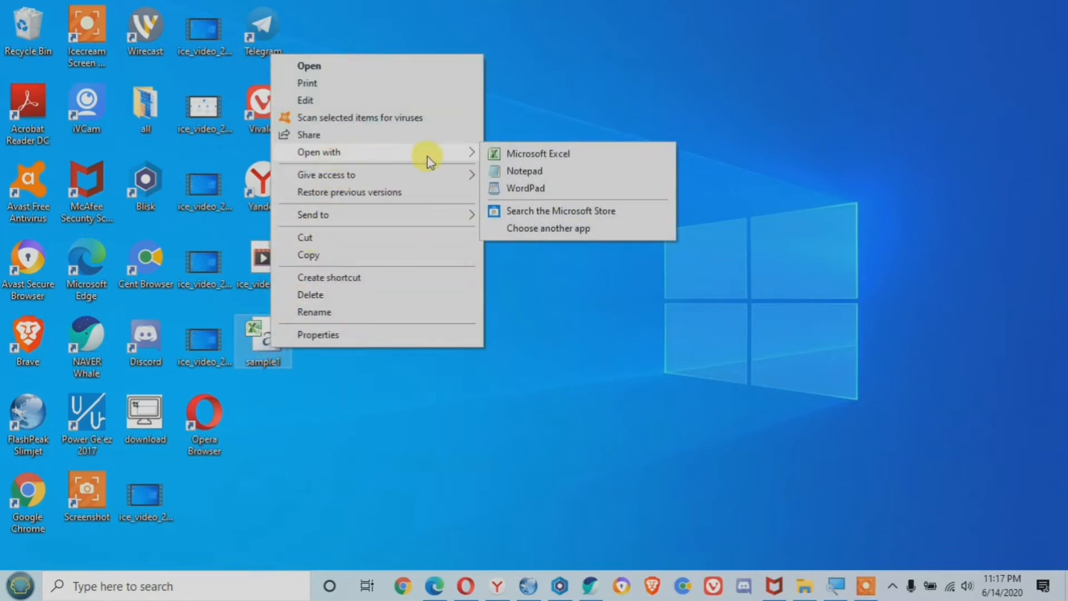
{"action": "left_click", "coordinate": [524, 172]}
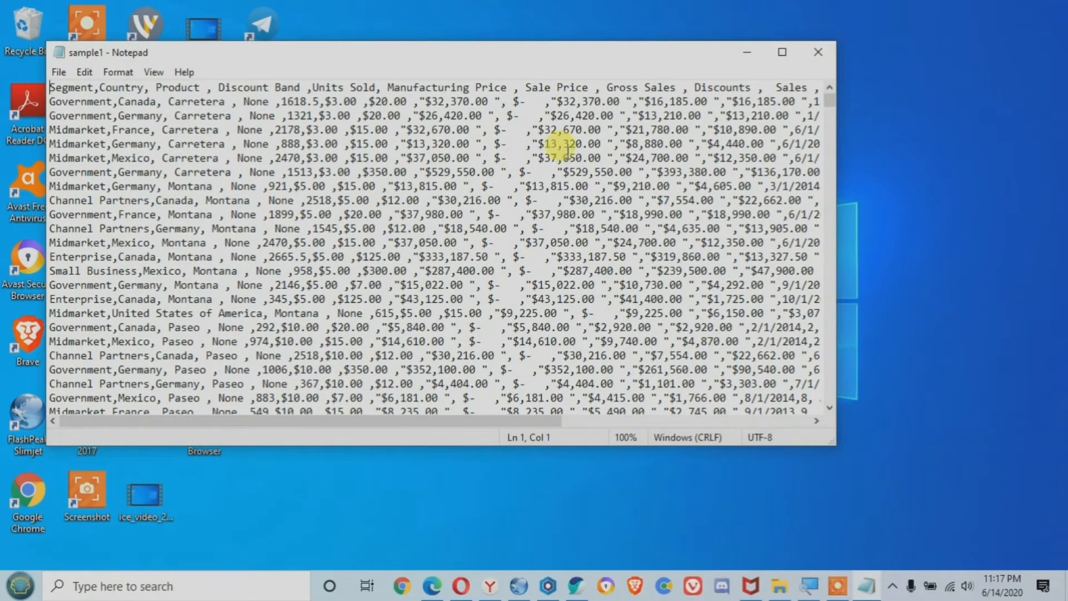
{"action": "left_click", "coordinate": [781, 54]}
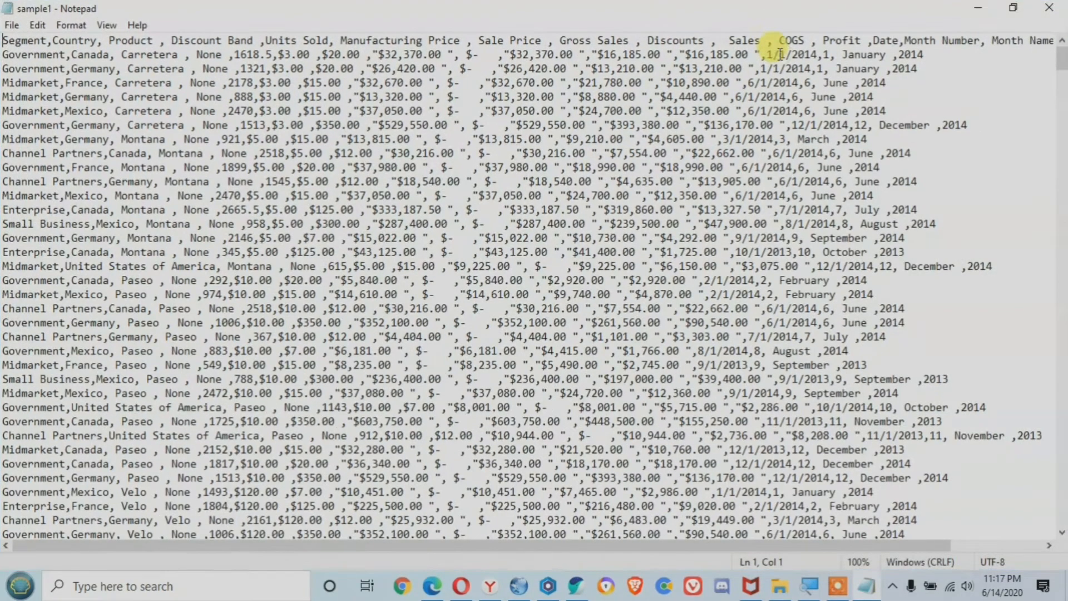
- Examine the comma-separated rows of sample1 through to the end of the file, and close Notepad
{"action": "left_click_drag", "start_coordinate": [197, 337], "coordinate": [559, 393]}
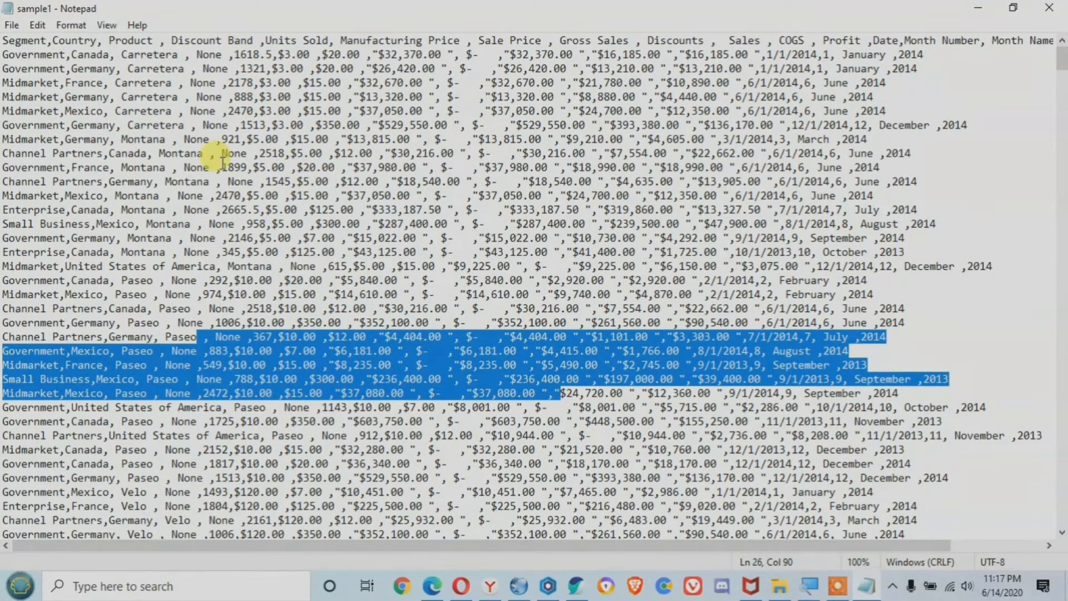
{"action": "left_click_drag", "start_coordinate": [222, 168], "coordinate": [611, 379]}
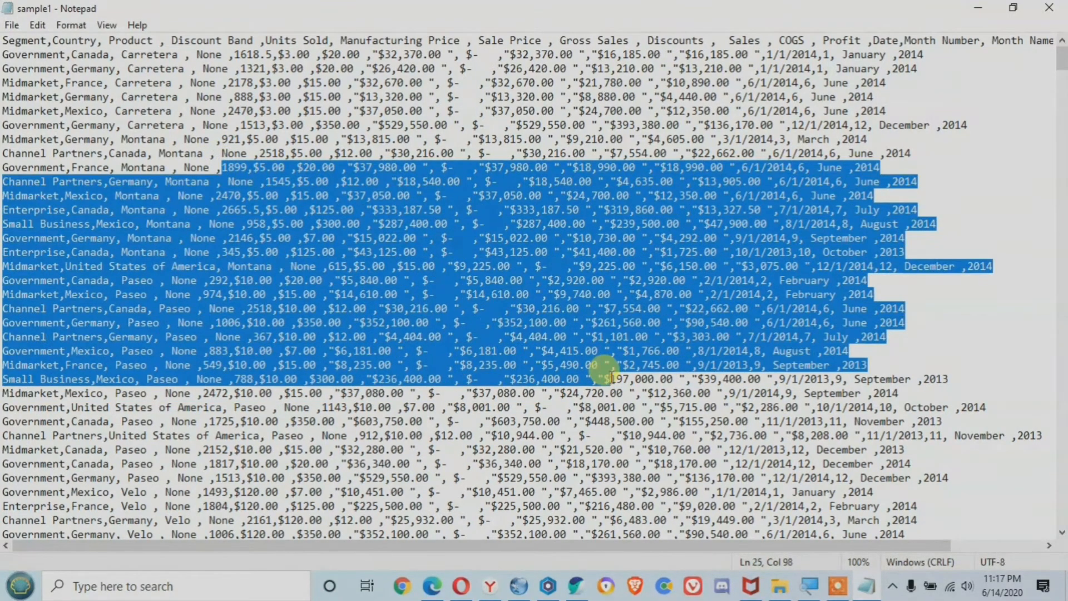
{"action": "left_click", "coordinate": [260, 240]}
{"action": "left_click", "coordinate": [236, 239]}
{"action": "left_click_drag", "start_coordinate": [236, 240], "coordinate": [711, 492]}
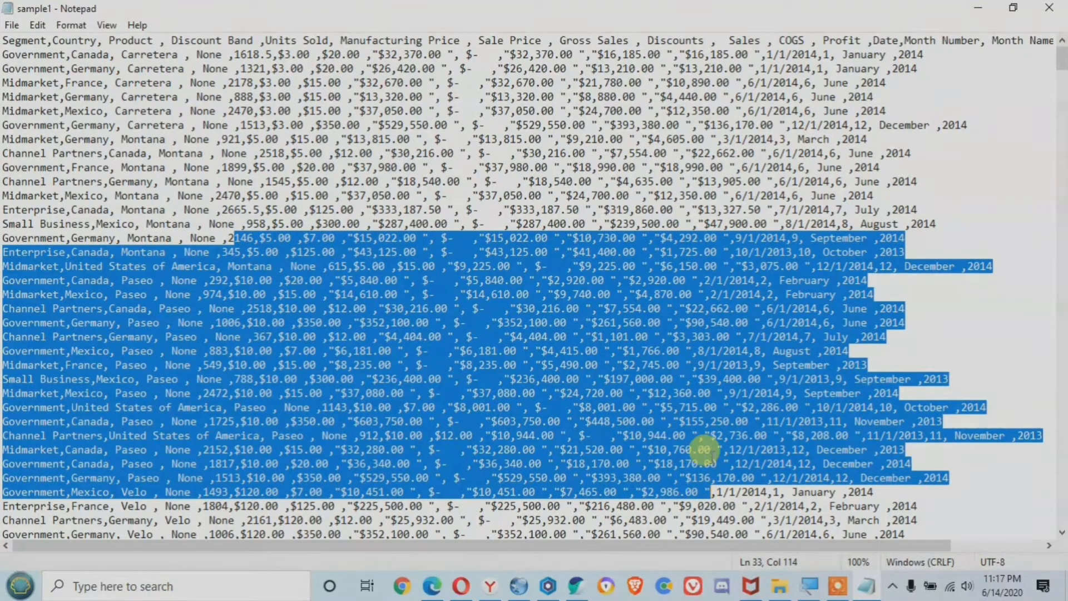
{"action": "left_click", "coordinate": [710, 392]}
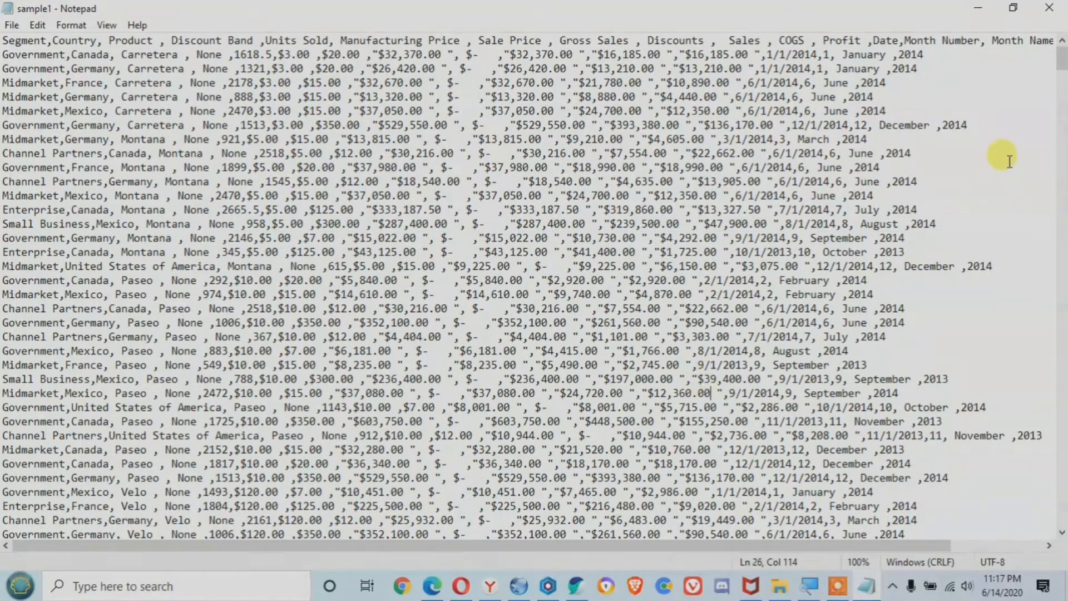
{"action": "left_click_drag", "start_coordinate": [1061, 70], "coordinate": [1062, 531]}
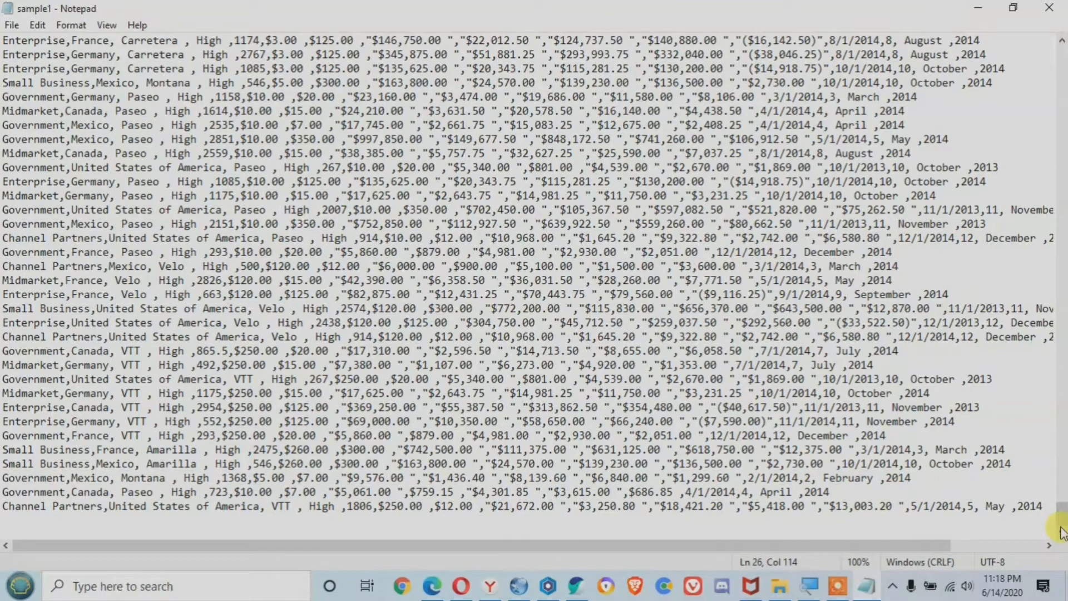
{"action": "left_click", "coordinate": [1050, 11]}
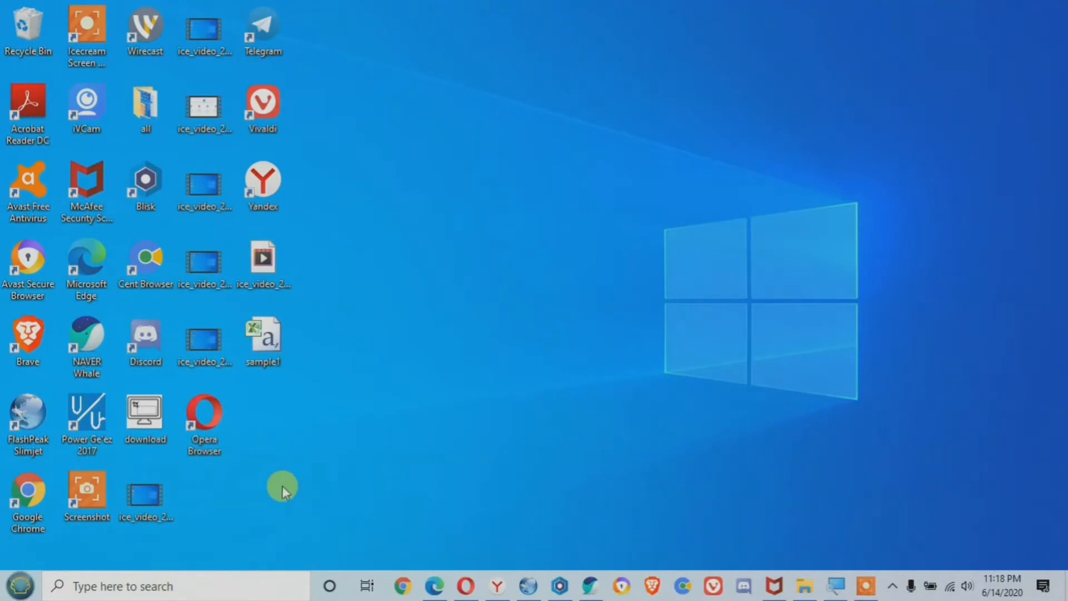
- Launch Microsoft Excel 2010 with a blank workbook and dismiss the Office activation wizard
{"action": "left_click", "coordinate": [21, 589]}
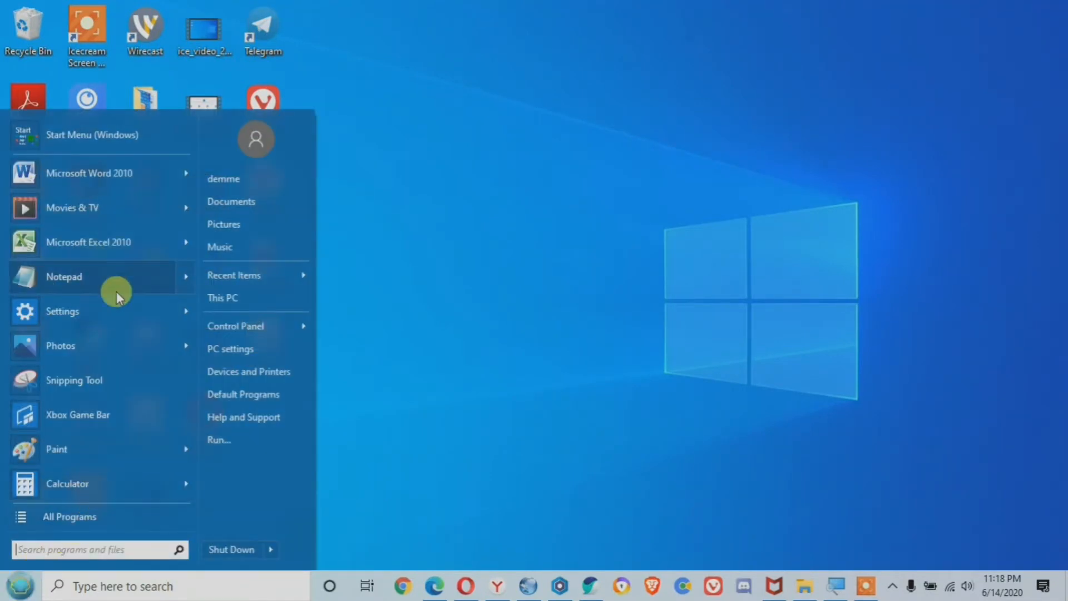
{"action": "left_click", "coordinate": [125, 248]}
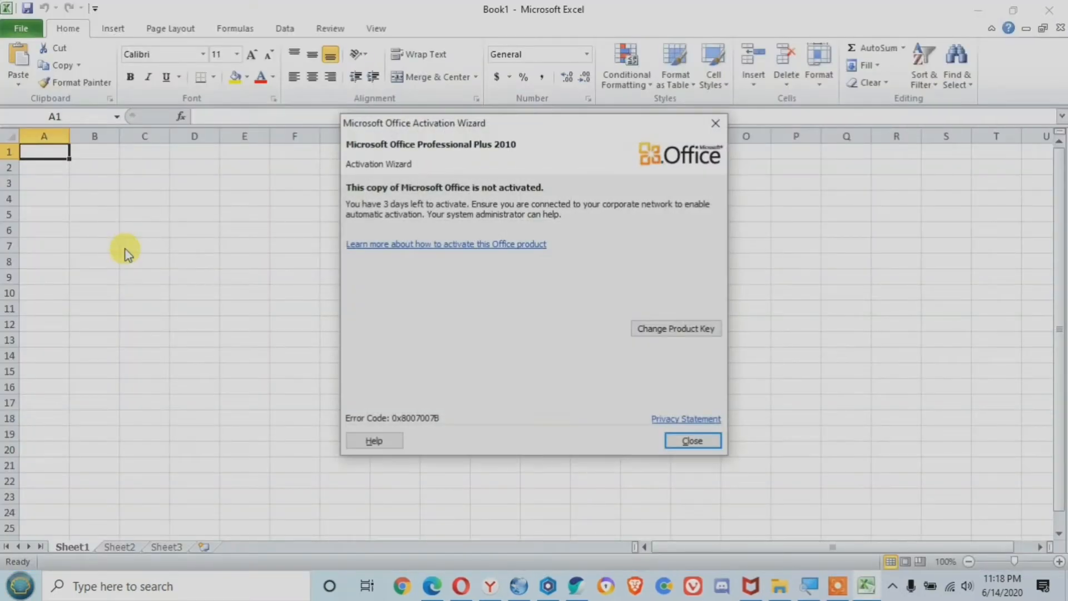
{"action": "left_click", "coordinate": [686, 441]}
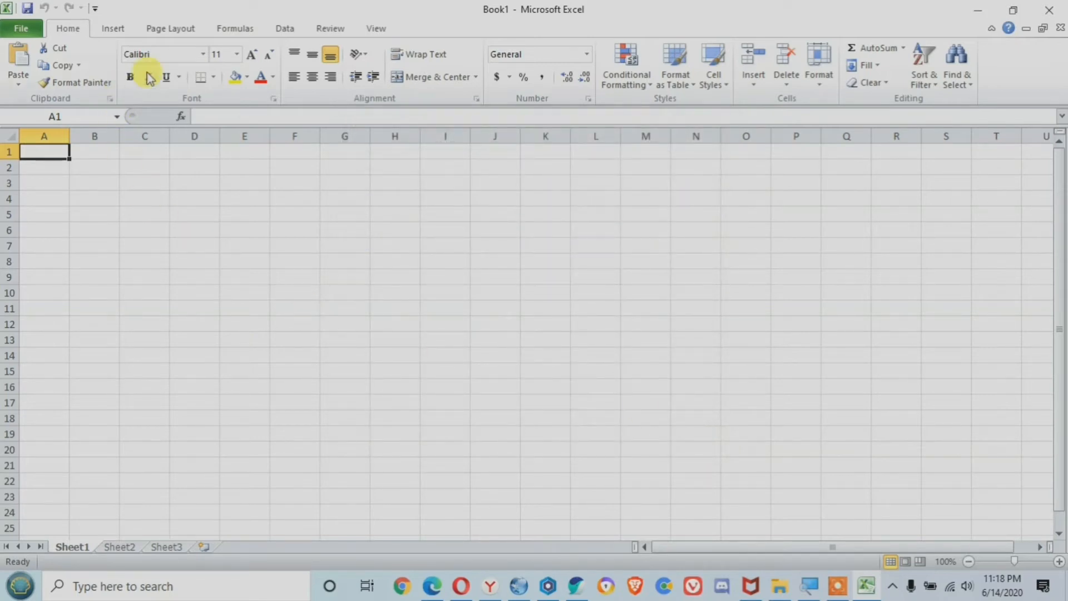
- Start a text import of the sample1 CSV file from the desktop into the blank workbook
{"action": "left_click", "coordinate": [284, 31]}
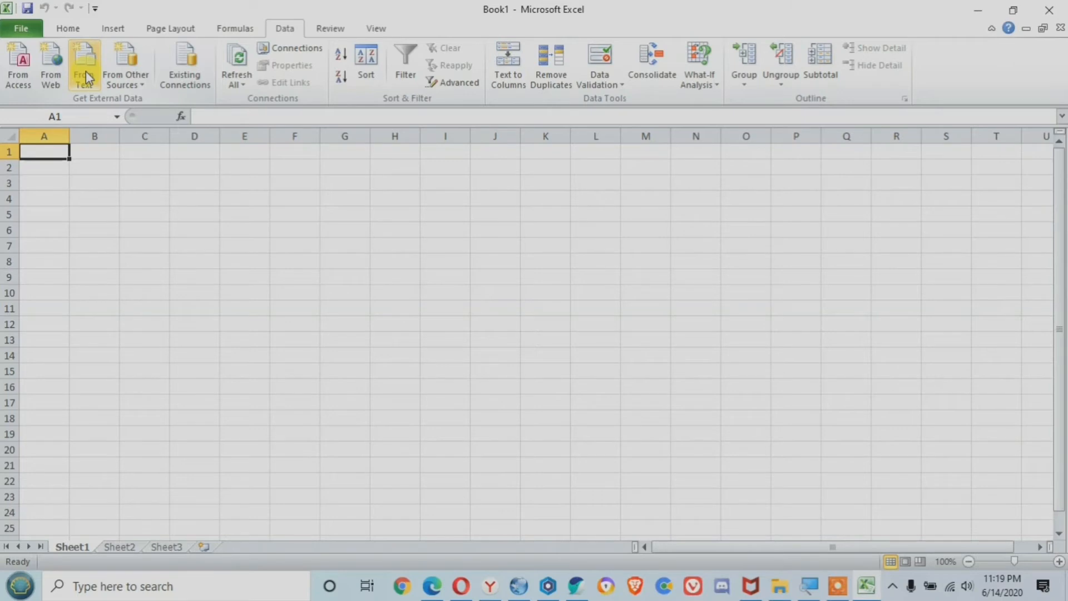
{"action": "left_click", "coordinate": [84, 83]}
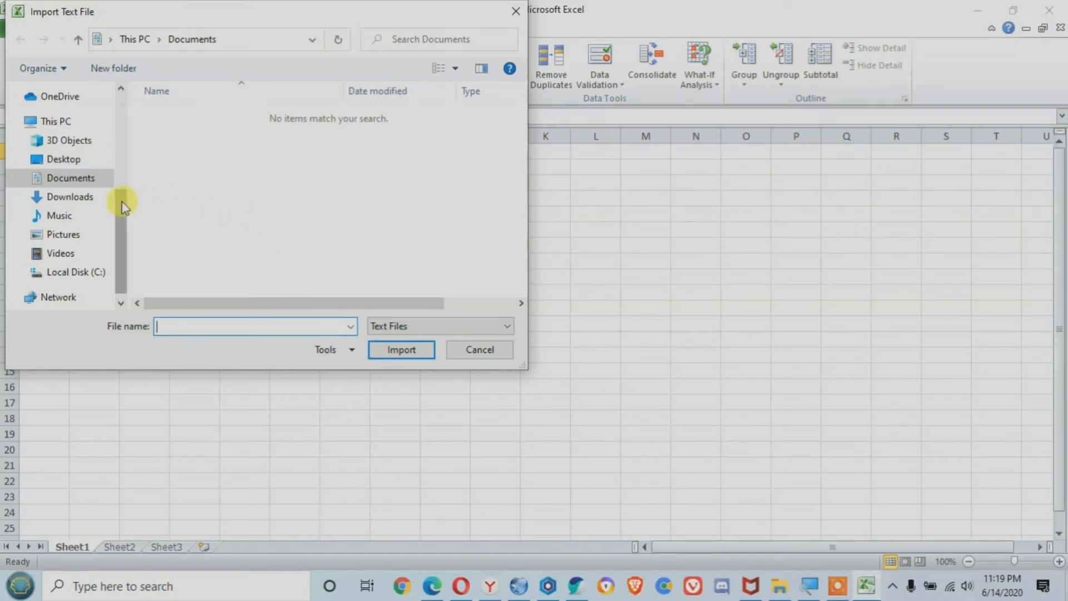
{"action": "left_click_drag", "start_coordinate": [120, 202], "coordinate": [127, 90]}
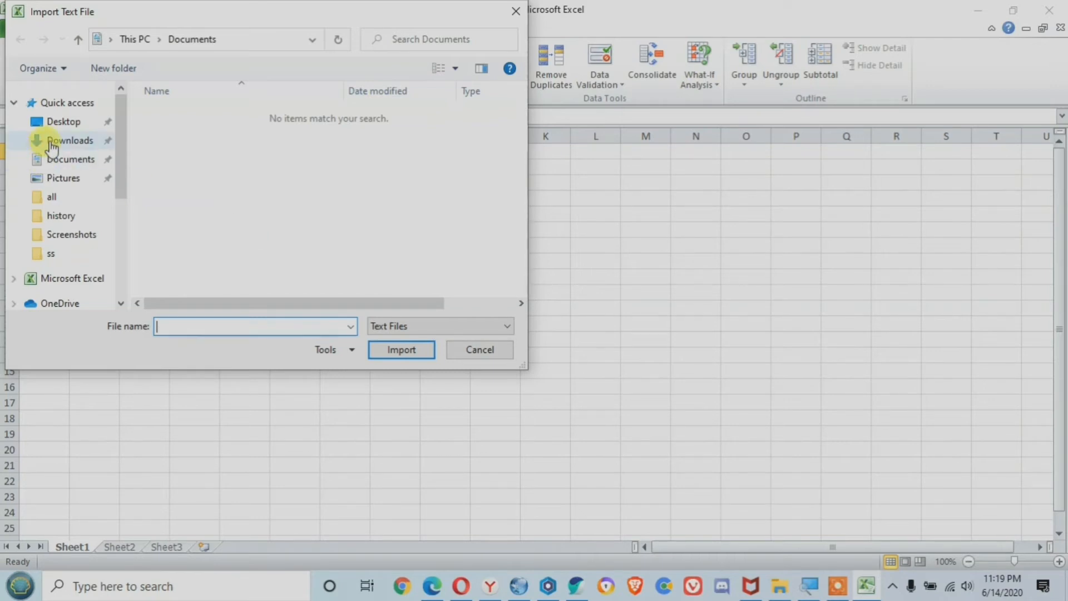
{"action": "left_click", "coordinate": [67, 126]}
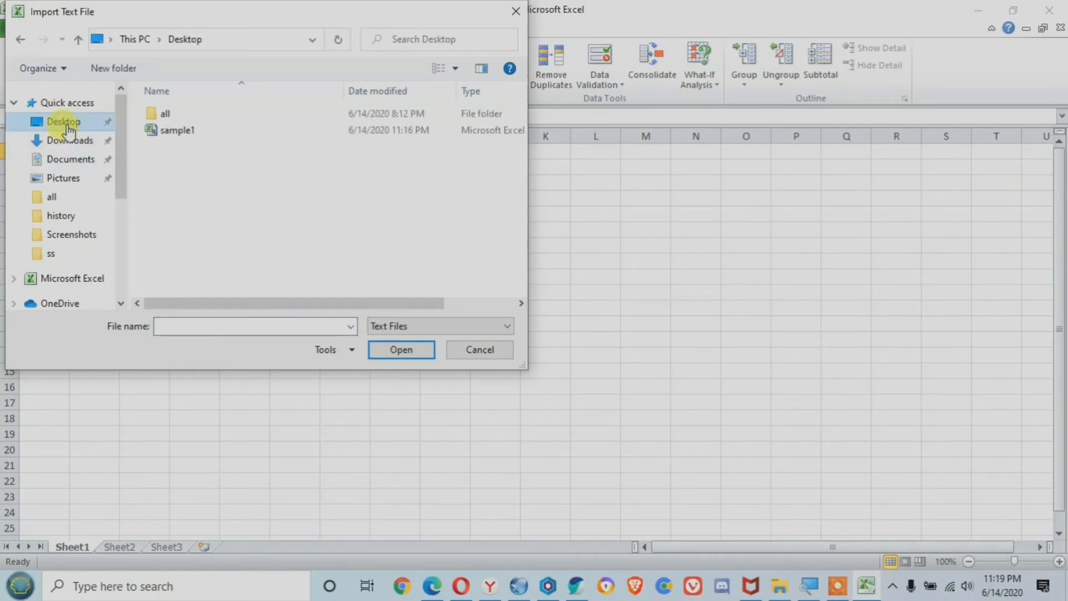
{"action": "left_click", "coordinate": [188, 131]}
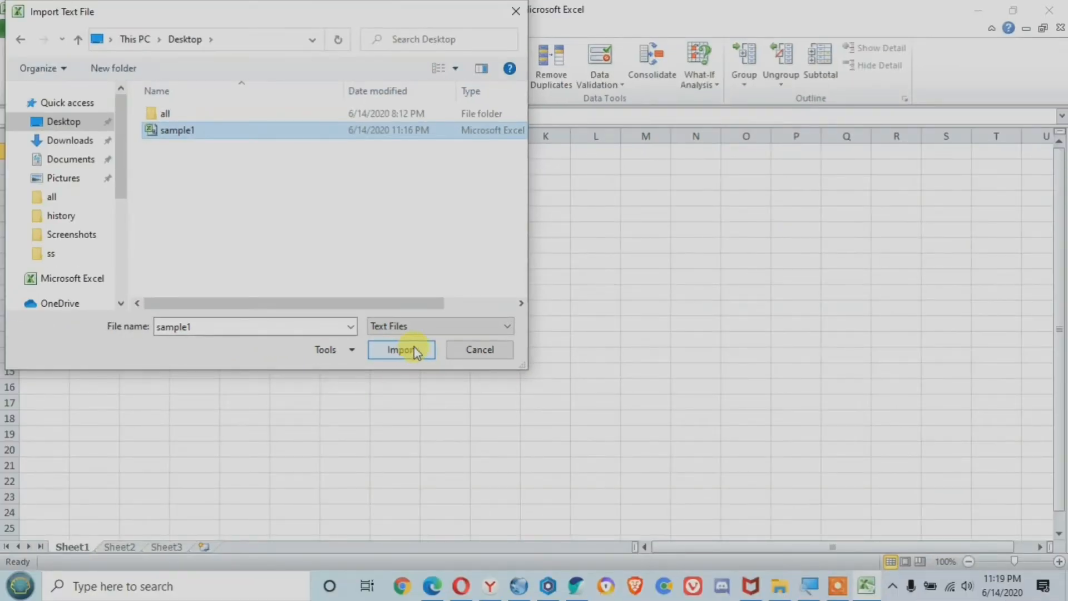
{"action": "left_click", "coordinate": [414, 347]}
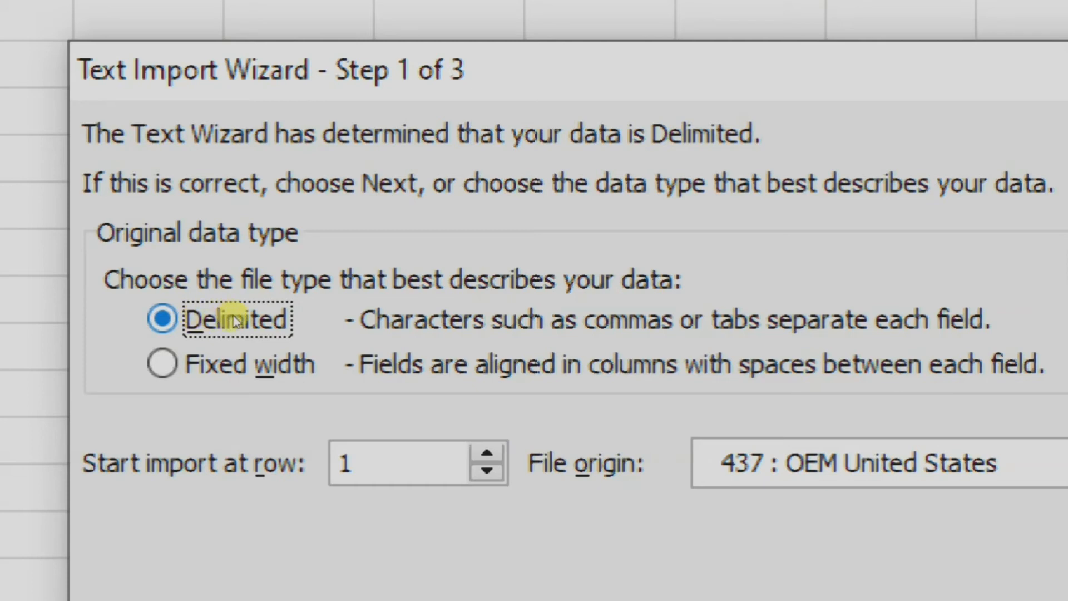
- Set the original data type to Delimited and make Comma the only delimiter, with Tab turned off
{"action": "left_click", "coordinate": [192, 319]}
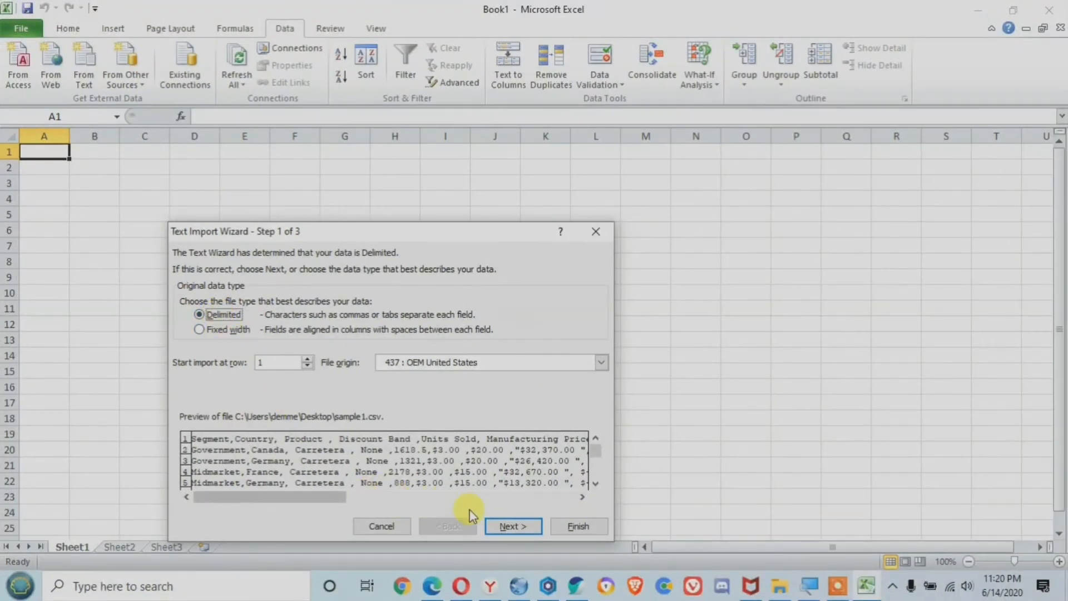
{"action": "left_click", "coordinate": [514, 525]}
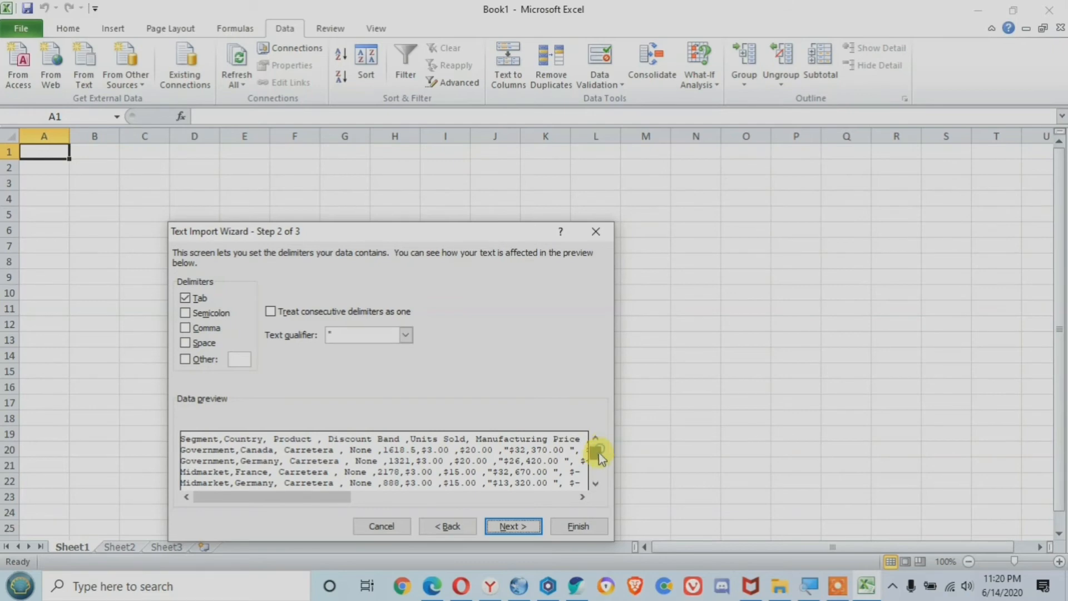
{"action": "left_click_drag", "start_coordinate": [596, 452], "coordinate": [589, 475]}
{"action": "left_click_drag", "start_coordinate": [317, 501], "coordinate": [566, 499]}
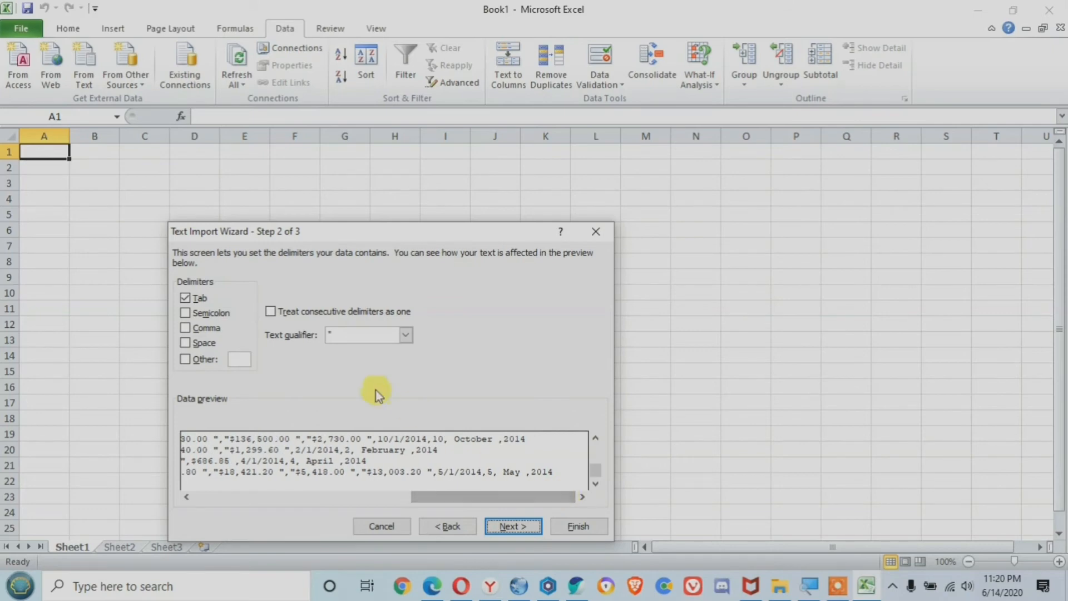
{"action": "left_click", "coordinate": [188, 299]}
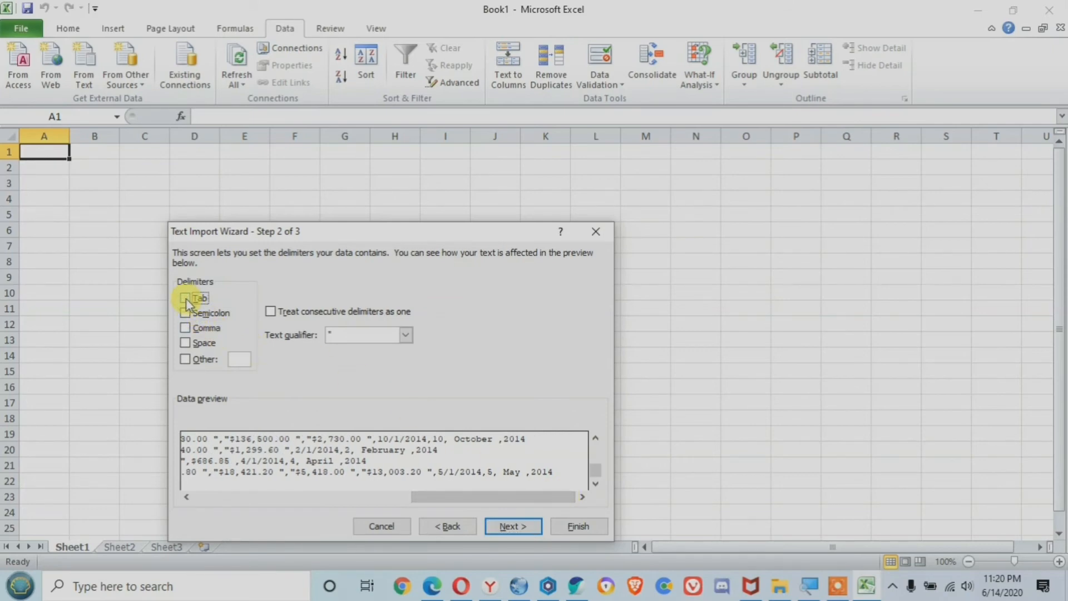
{"action": "left_click", "coordinate": [186, 300]}
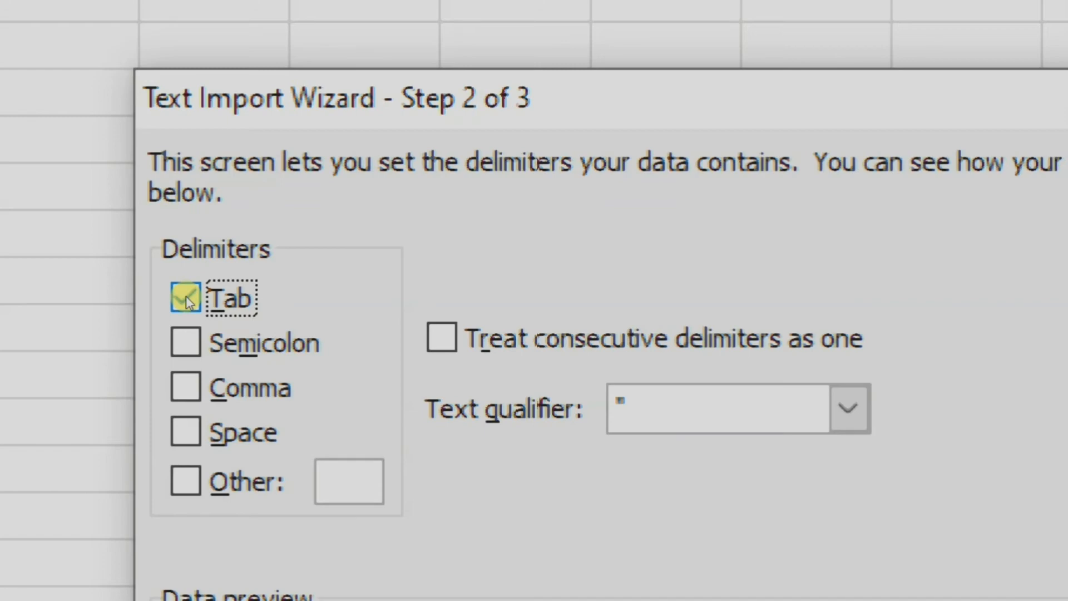
{"action": "left_click", "coordinate": [185, 300]}
{"action": "left_click", "coordinate": [186, 386]}
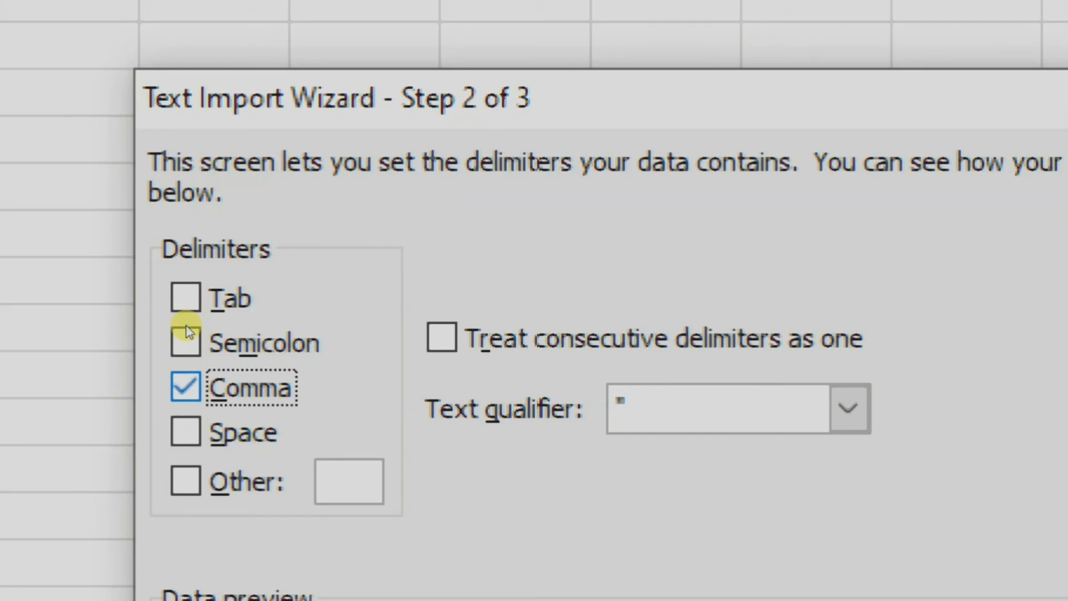
{"action": "left_click", "coordinate": [185, 386]}
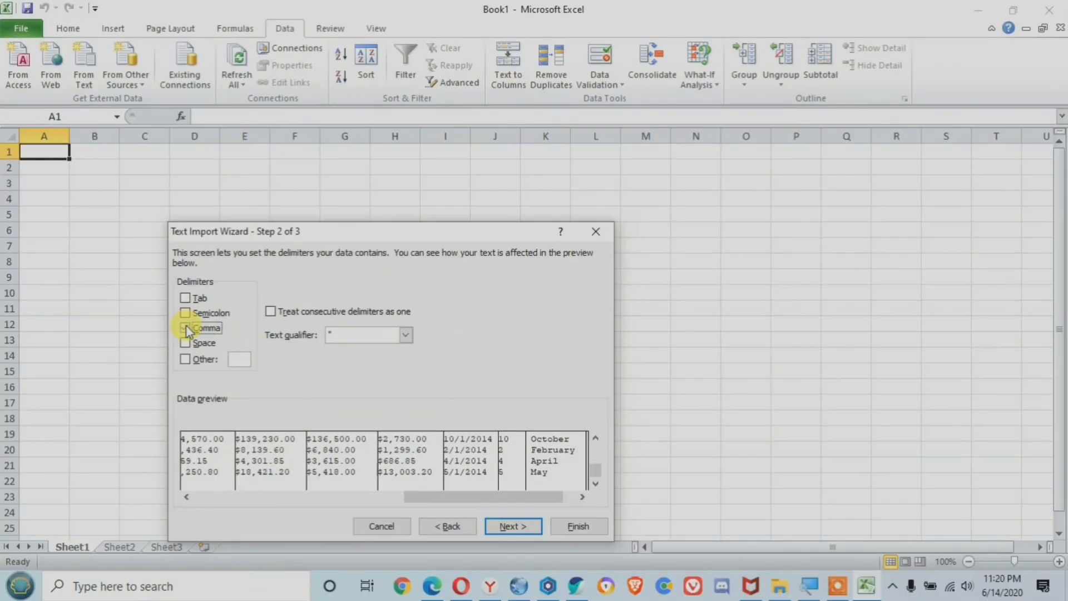
{"action": "left_click", "coordinate": [185, 328]}
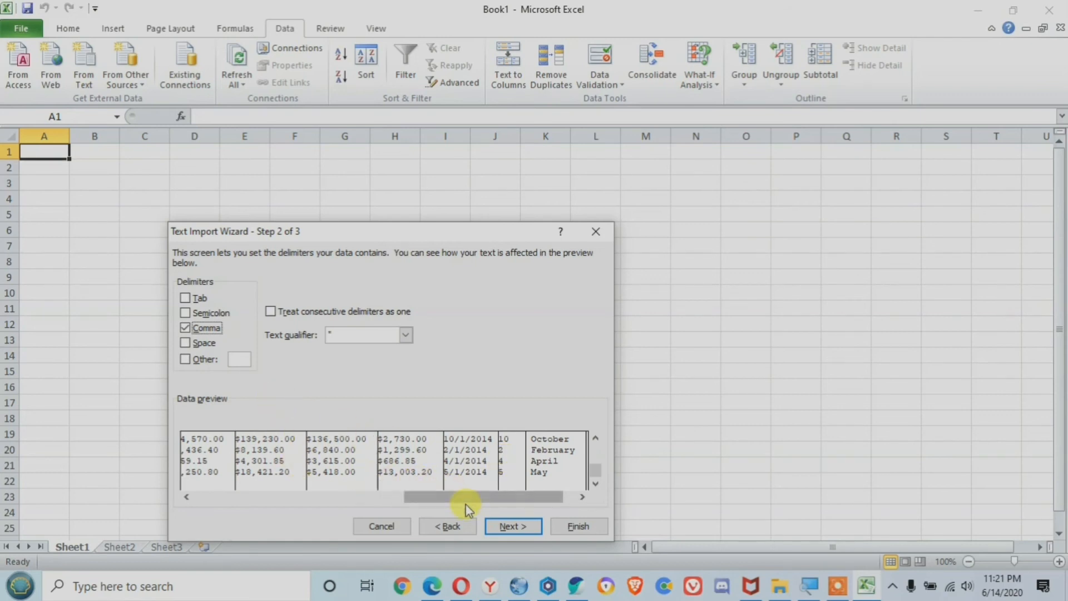
- Finish the import with the General column format, place the data at cell A1 of the existing worksheet, and look through the imported rows
{"action": "left_click", "coordinate": [520, 523]}
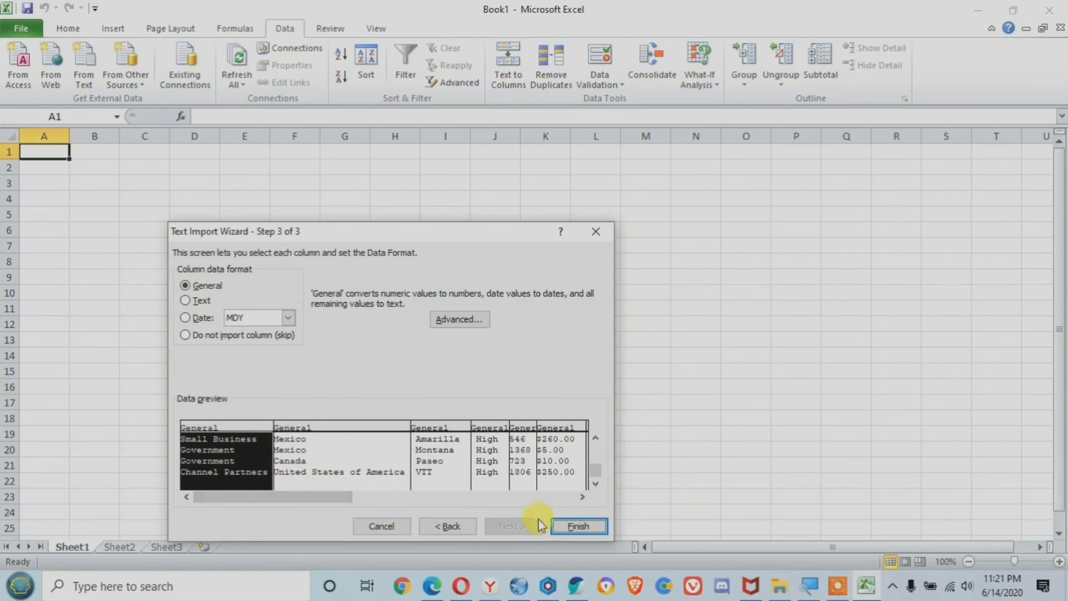
{"action": "left_click", "coordinate": [580, 529]}
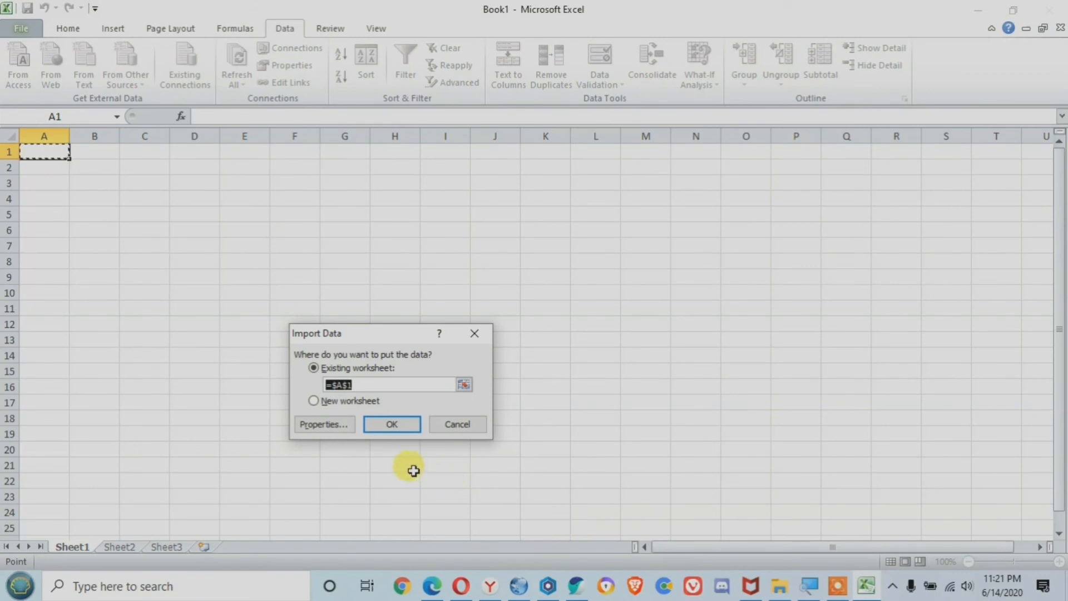
{"action": "left_click", "coordinate": [391, 429]}
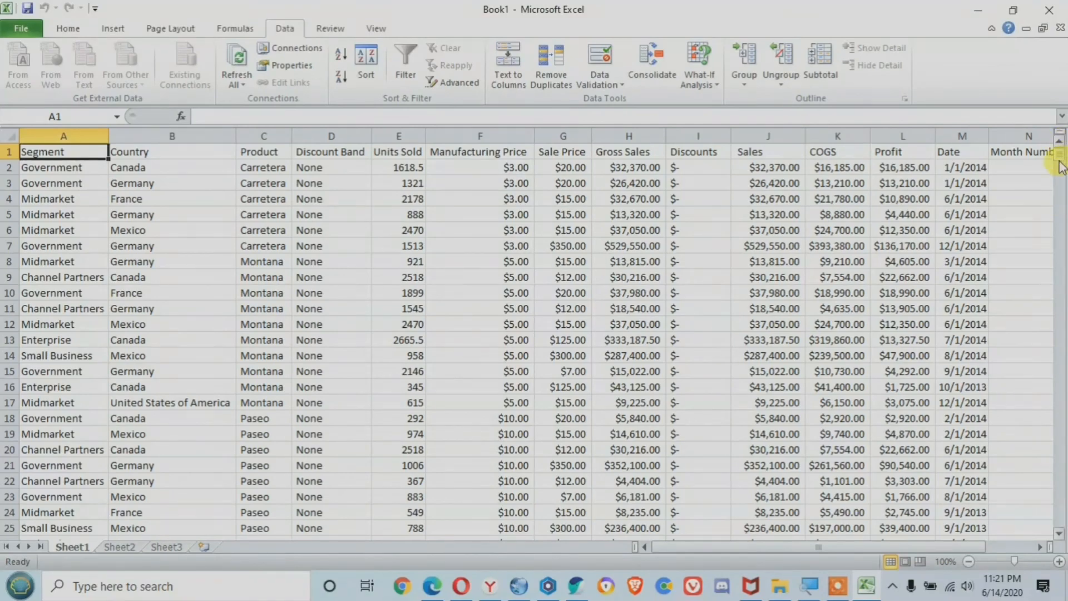
{"action": "left_click_drag", "start_coordinate": [1061, 167], "coordinate": [1049, 449]}
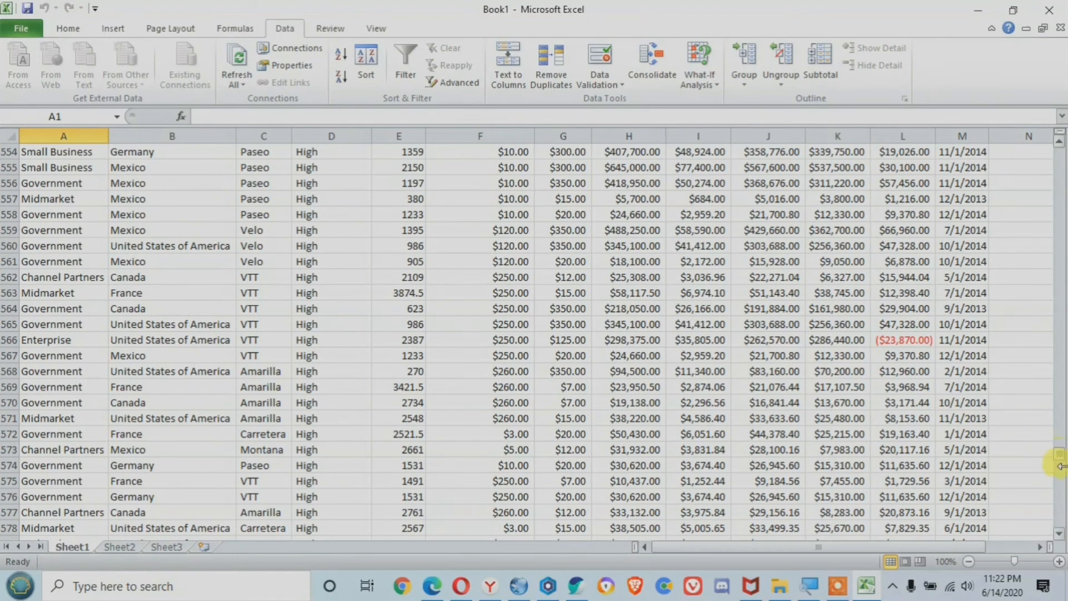